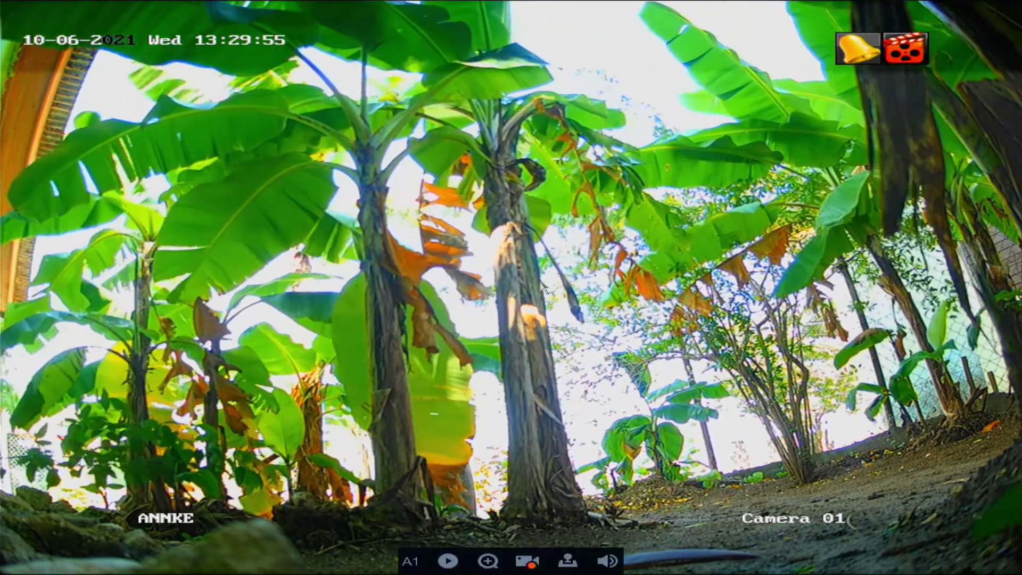
Step: Leave live view and reach Configuration > Network > Platform Access showing the ANNKE Vision account
right_click(478, 228)
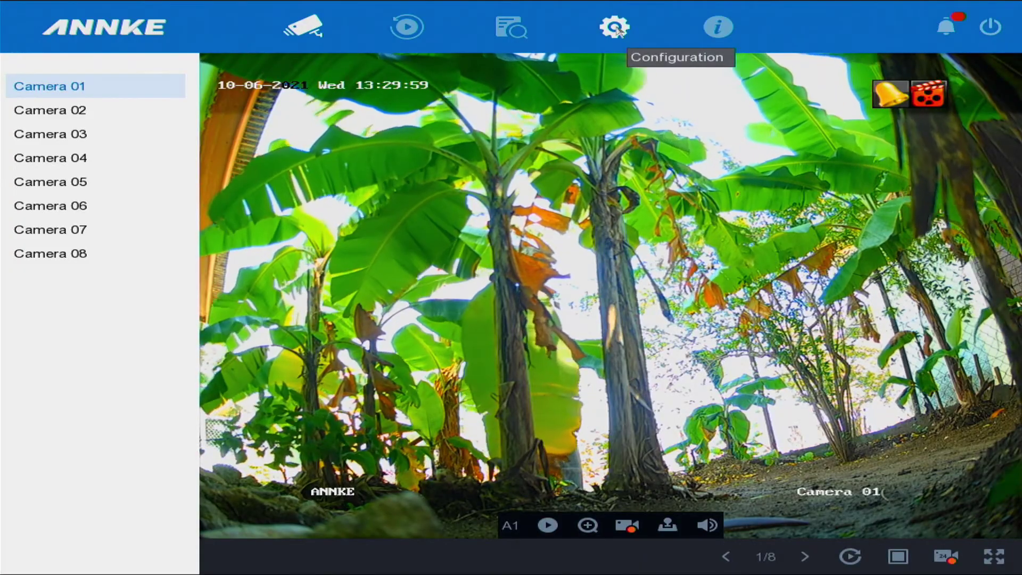
left_click(616, 31)
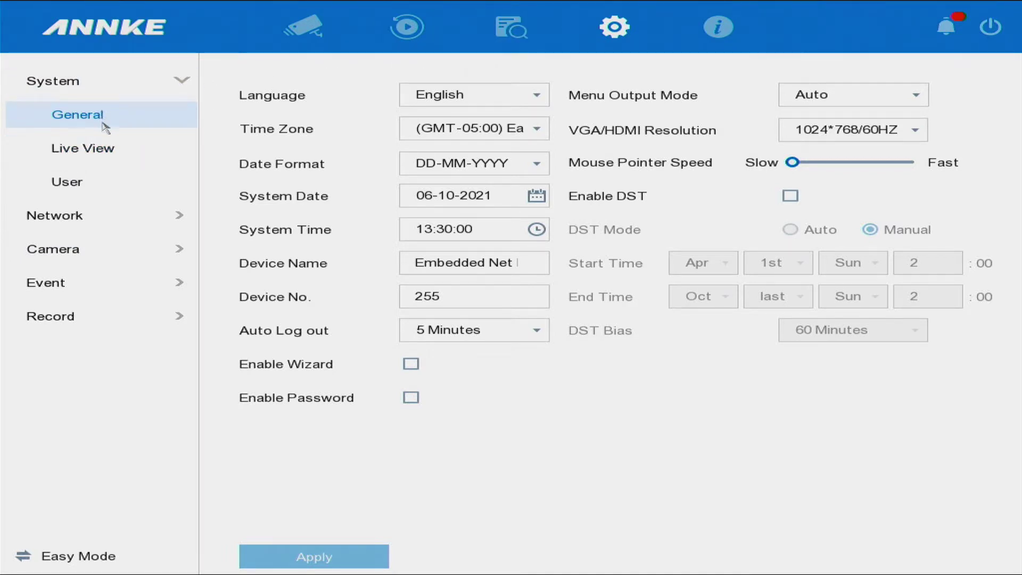
left_click(54, 215)
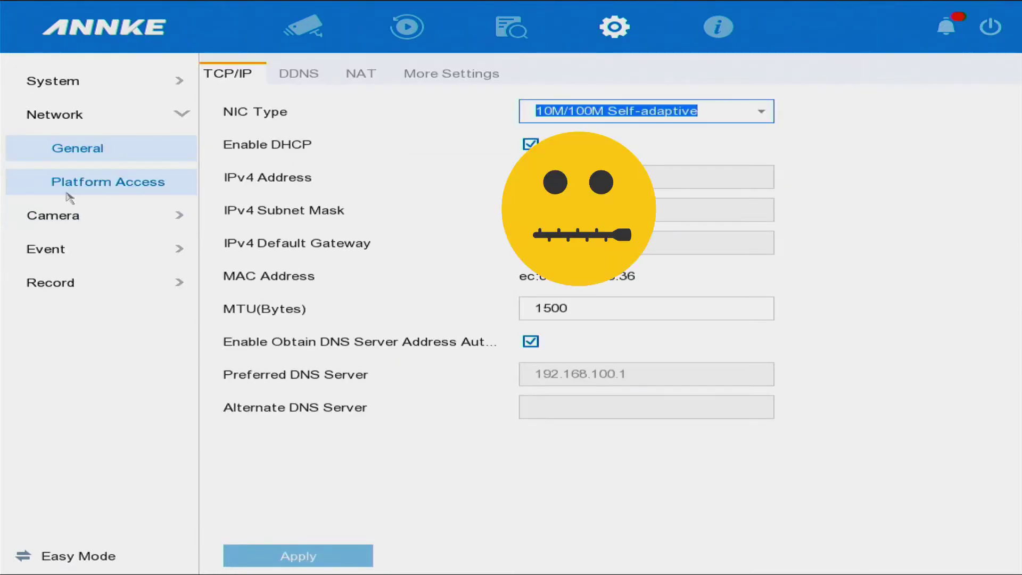
left_click(72, 195)
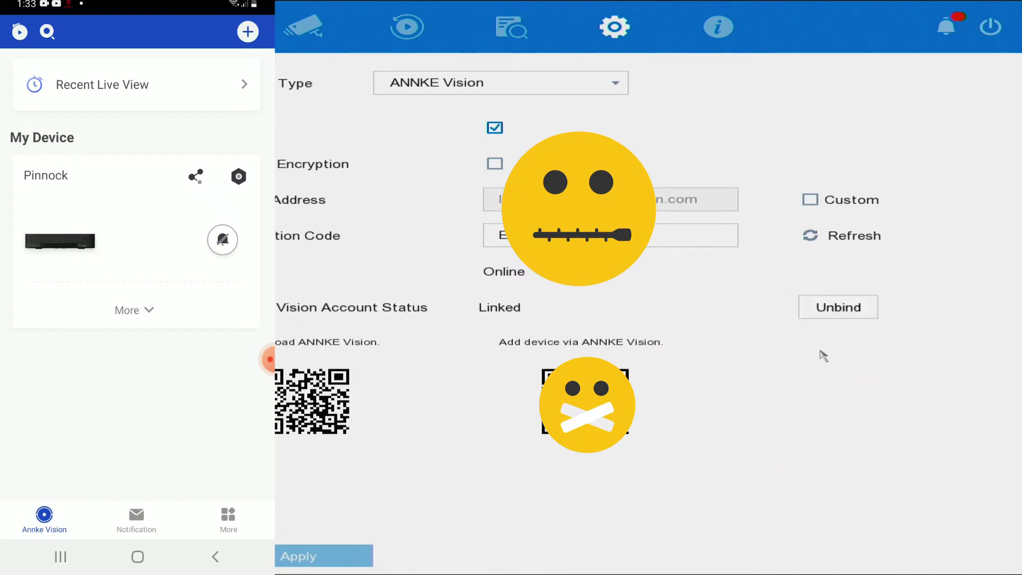
Step: Start the Unbind action and bring up the on-screen keyboard in the Confirm password field
left_click(826, 311)
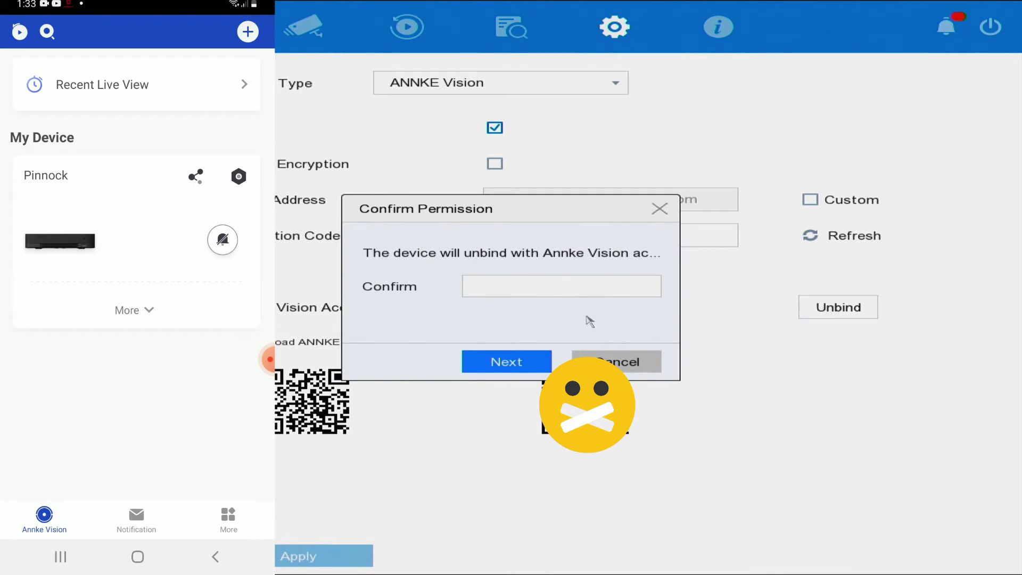
left_click(515, 287)
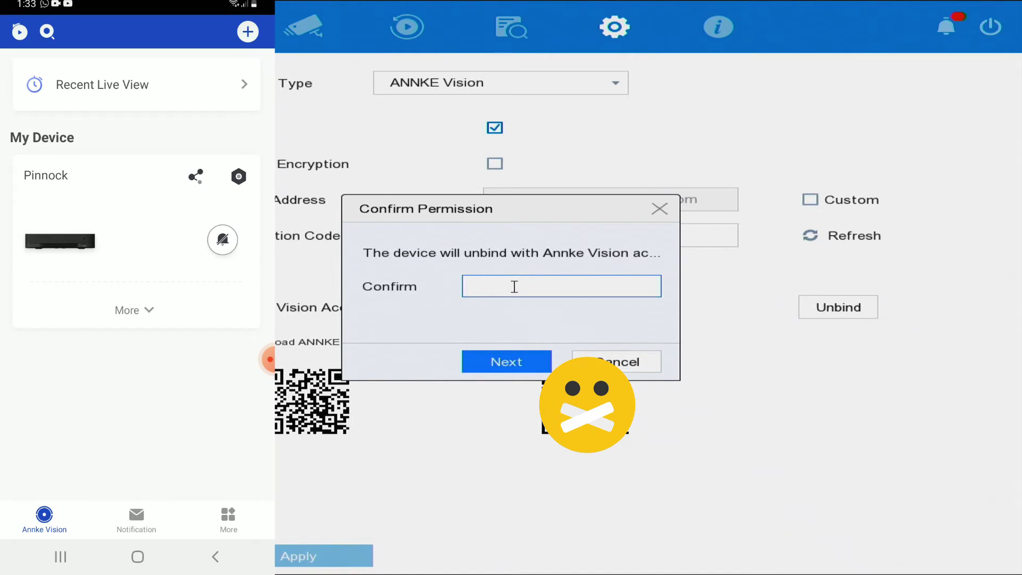
left_click(507, 363)
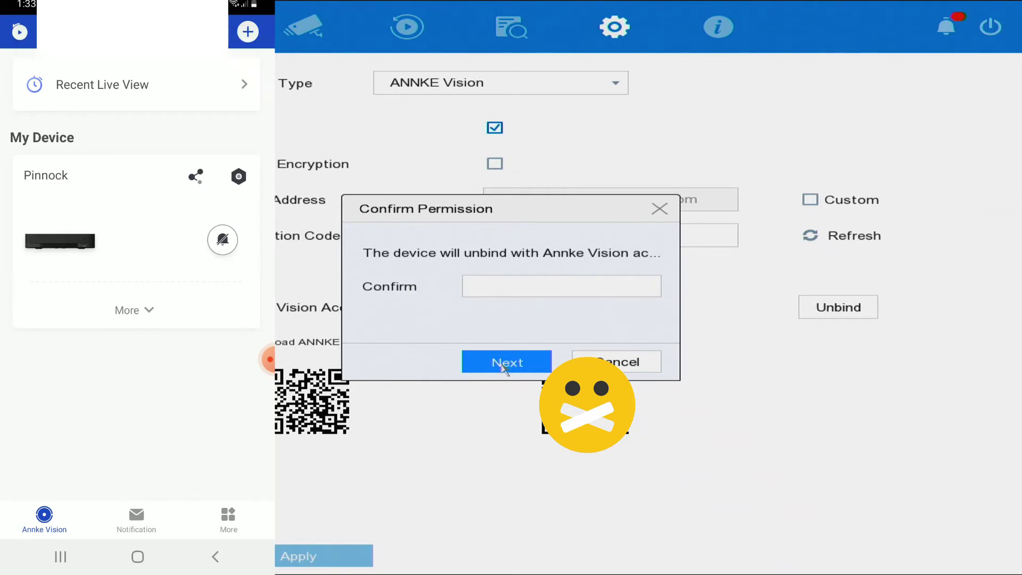
left_click(488, 285)
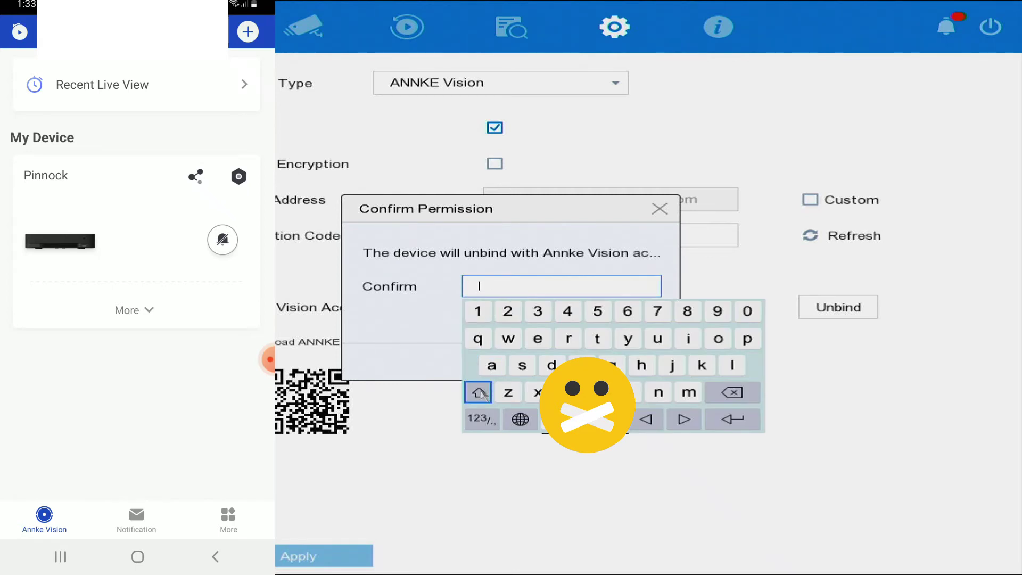
Step: Enter the admin password character by character and submit it to confirm unlinking
left_click(479, 392)
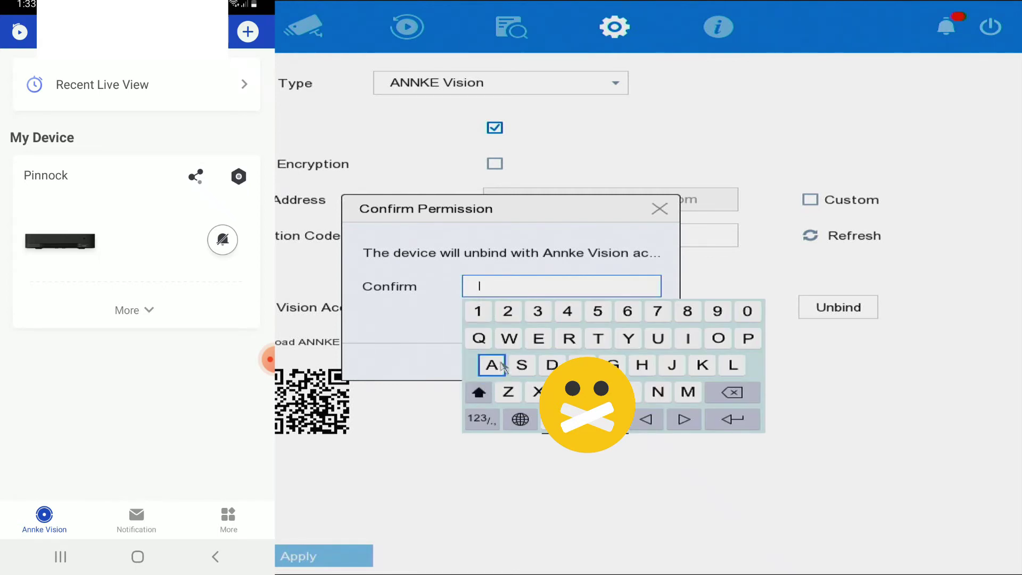
left_click(492, 366)
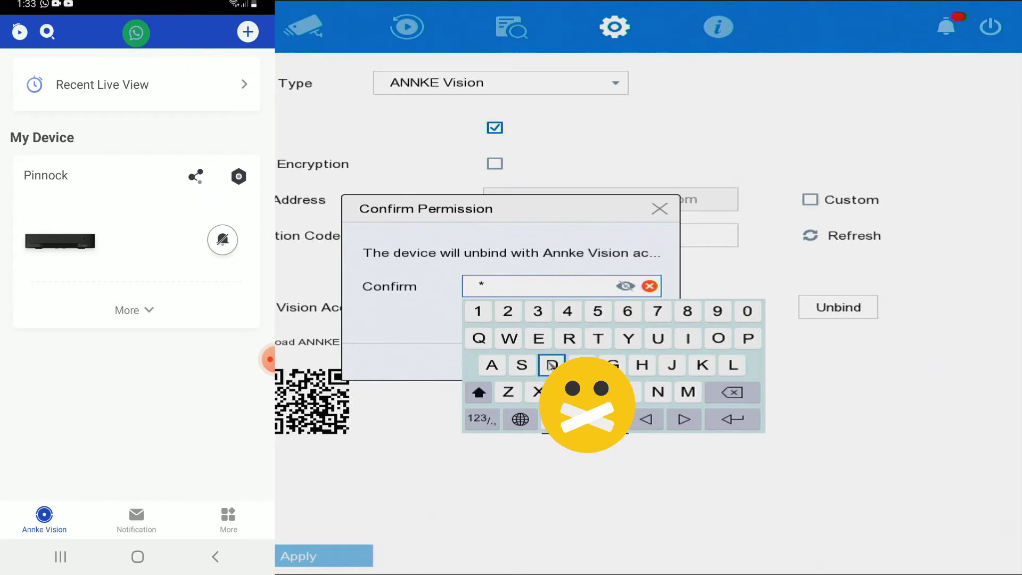
left_click(480, 392)
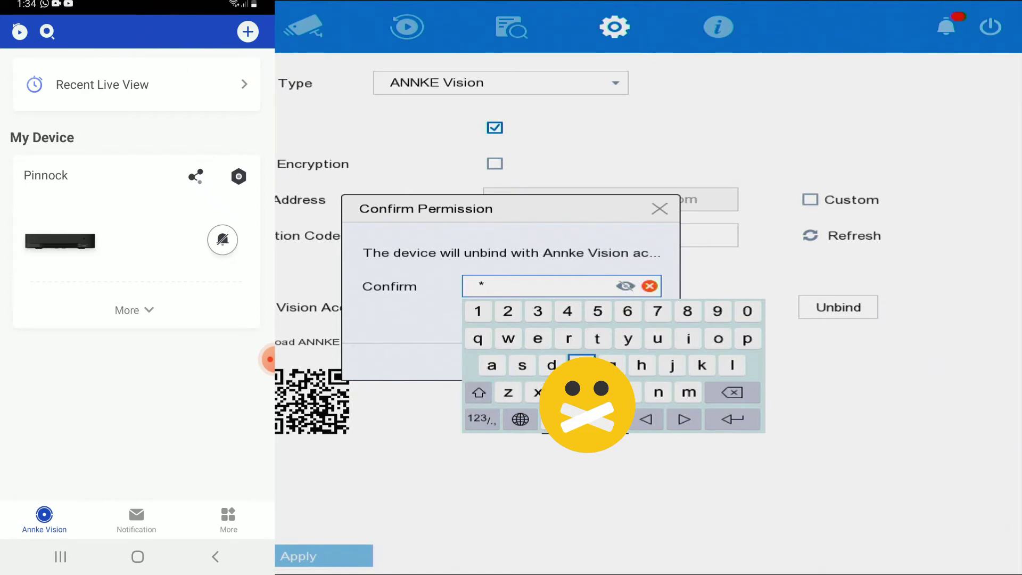
left_click(551, 364)
left_click(688, 392)
left_click(687, 338)
left_click(658, 392)
left_click(478, 311)
left_click(507, 311)
left_click(537, 311)
left_click(733, 419)
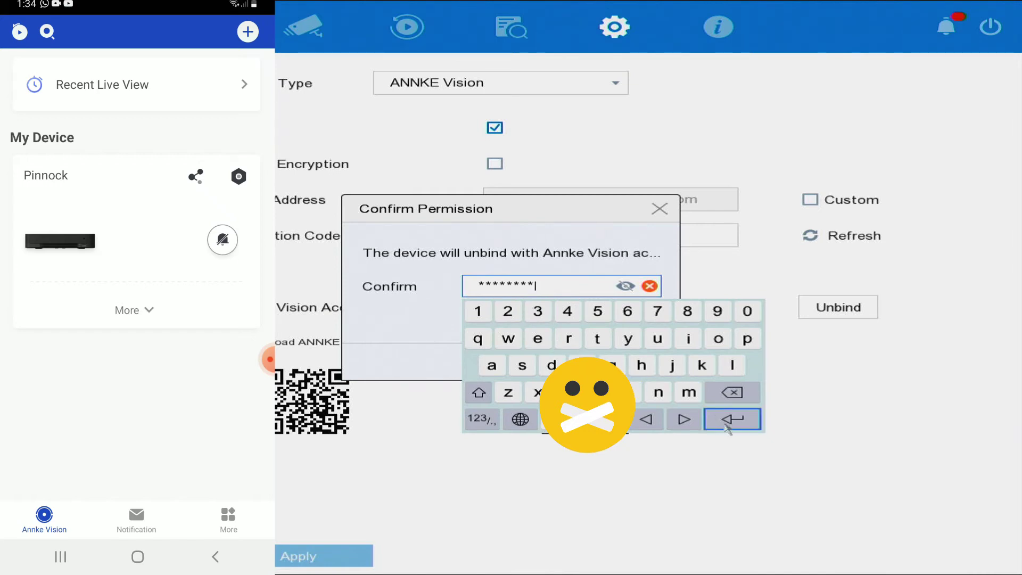
left_click(519, 363)
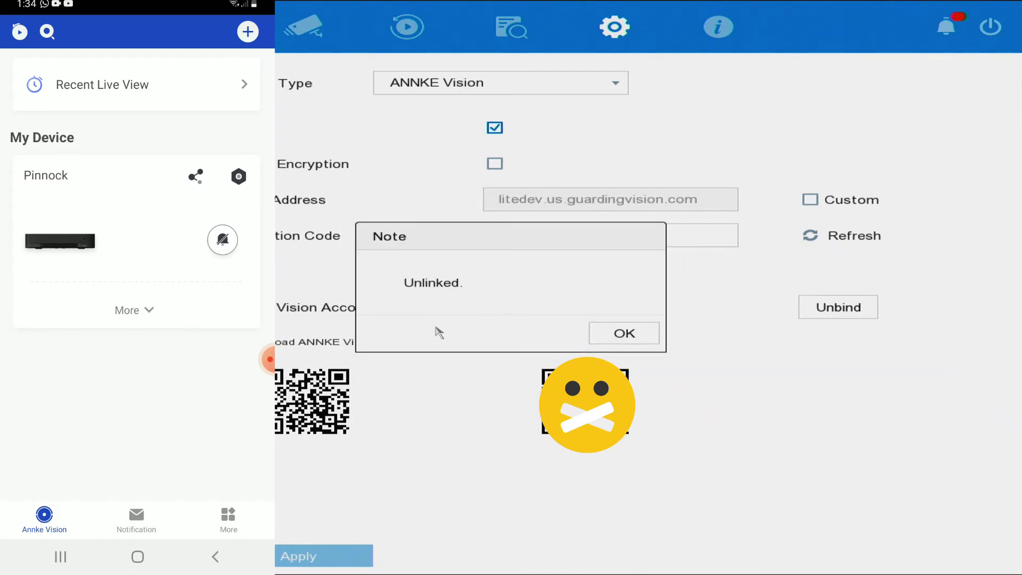
Step: Dismiss the Unlinked notice so the recorder shows Unlinked and the app lists no devices
left_click(624, 333)
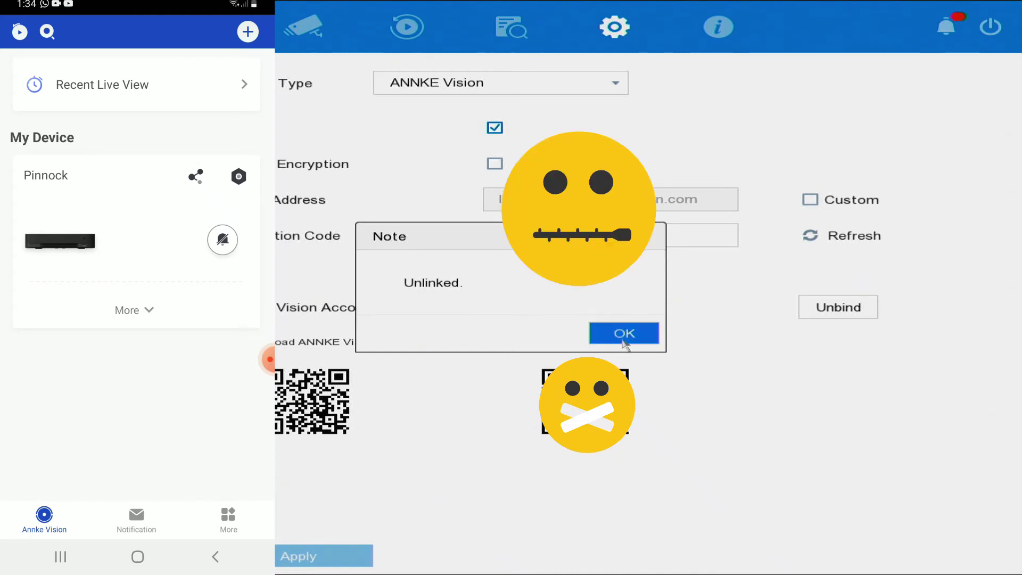
left_click(624, 333)
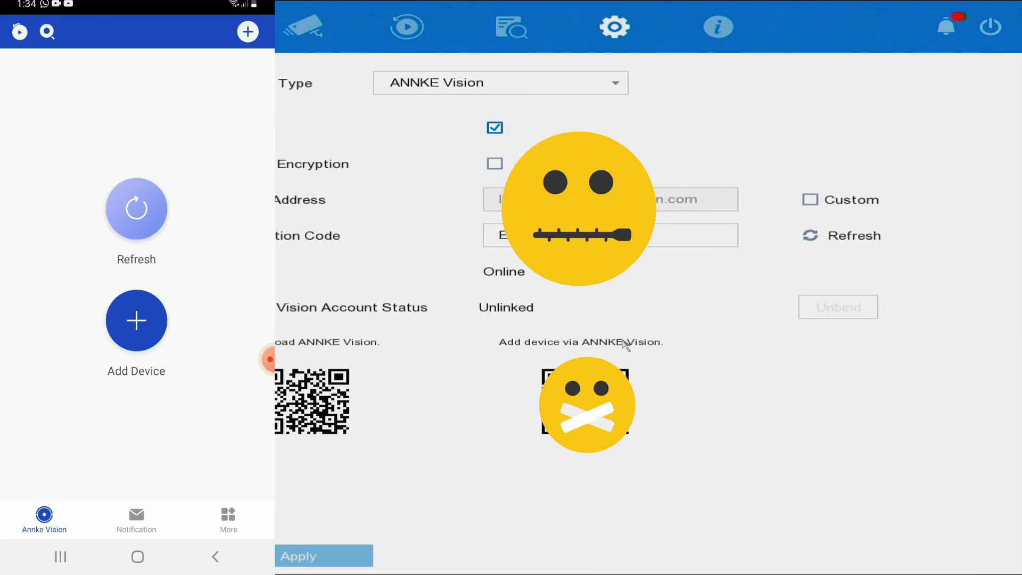
left_click(136, 321)
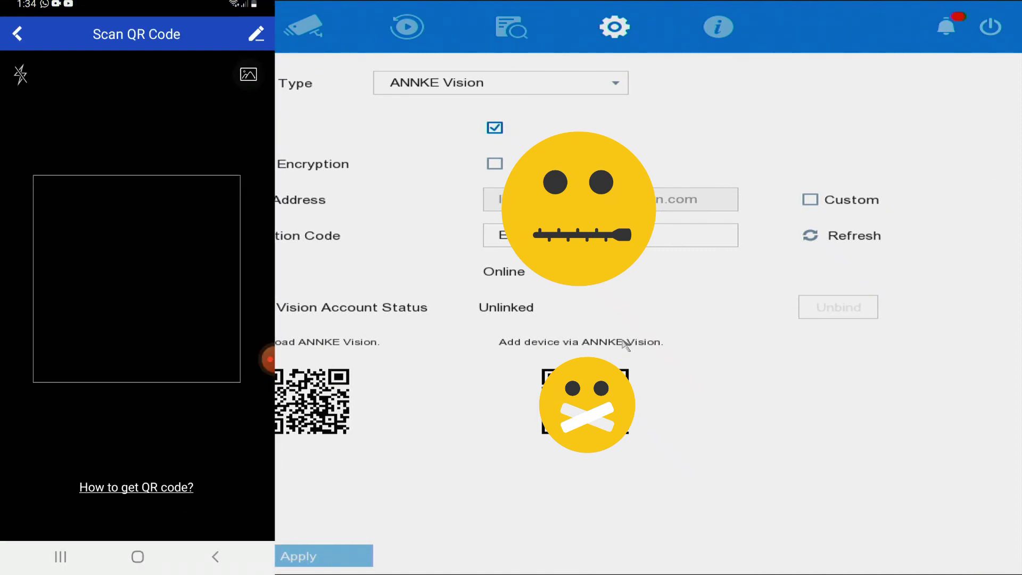